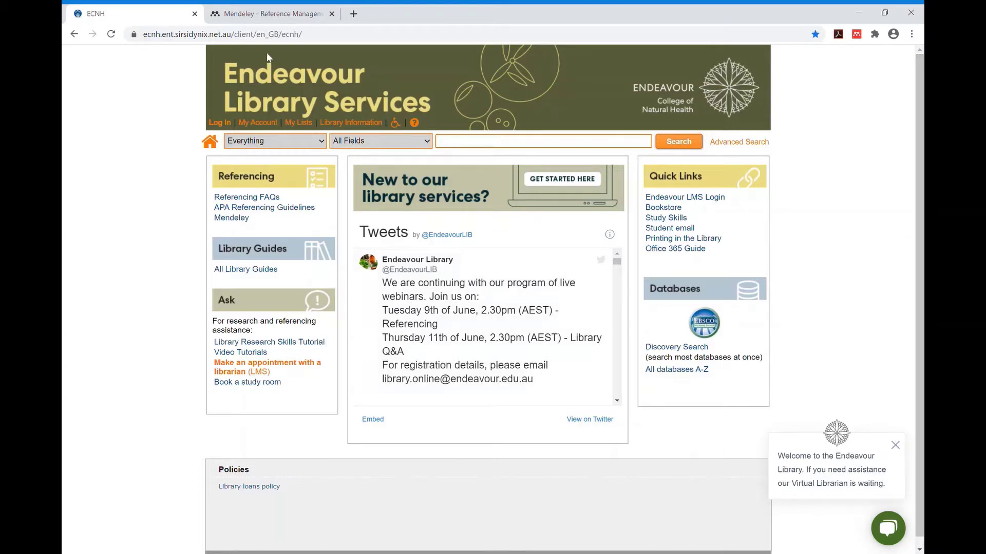
Step: Browse the Mendeley website, then return to the library services home page
{"action": "left_click", "coordinate": [256, 20]}
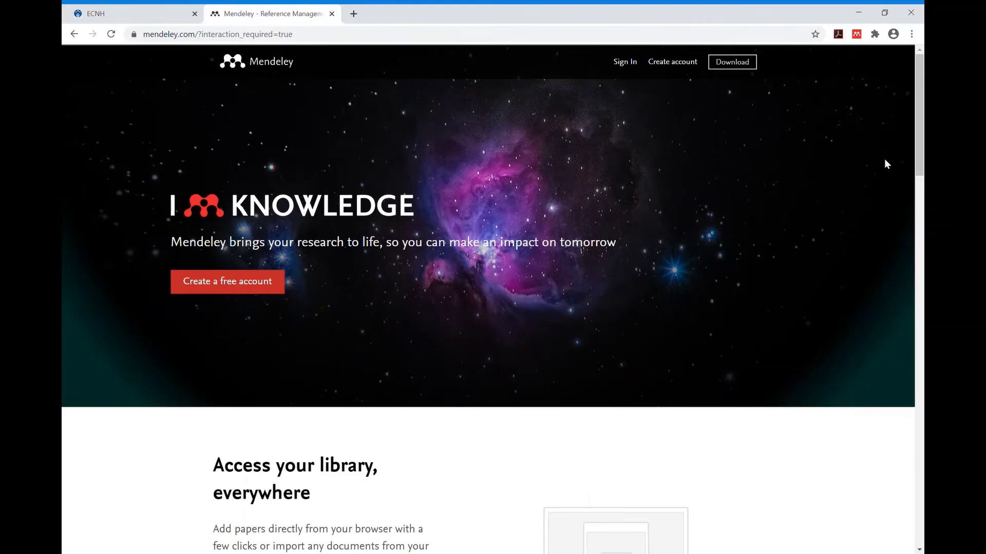
{"action": "left_click_drag", "start_coordinate": [916, 122], "coordinate": [885, 423]}
{"action": "left_click", "coordinate": [129, 20]}
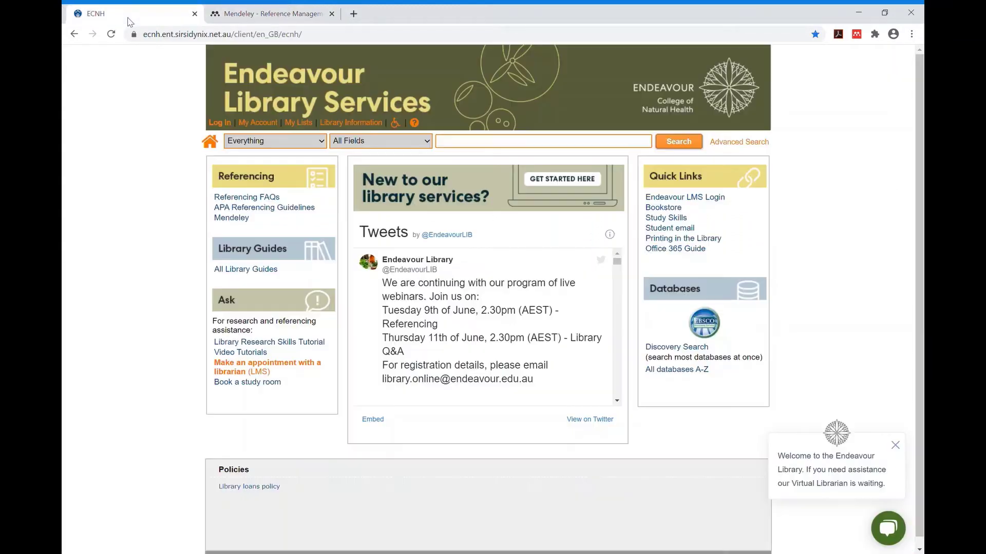
Step: Open the Mendeley guide under General Purpose in All Library Guides, plus its Tips n Tricks sheet
{"action": "left_click", "coordinate": [272, 270]}
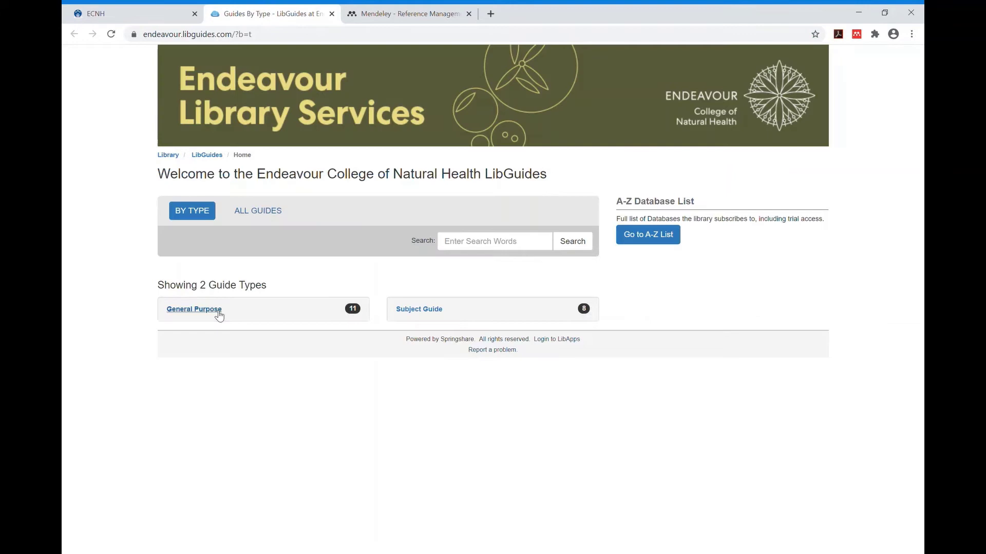
{"action": "left_click", "coordinate": [219, 314]}
{"action": "scroll", "coordinate": [248, 363], "scroll_direction": "down", "scroll_amount": 1}
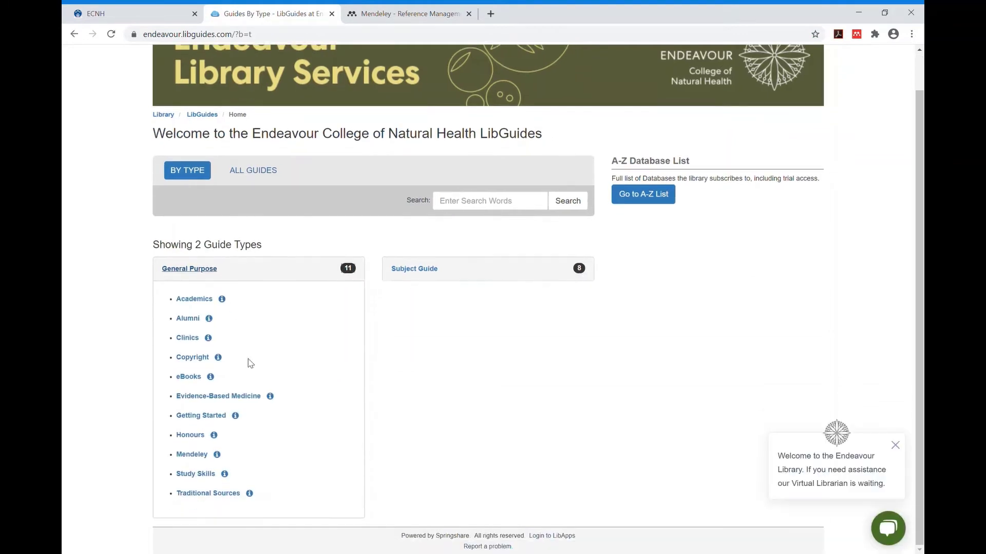
{"action": "left_click", "coordinate": [200, 457]}
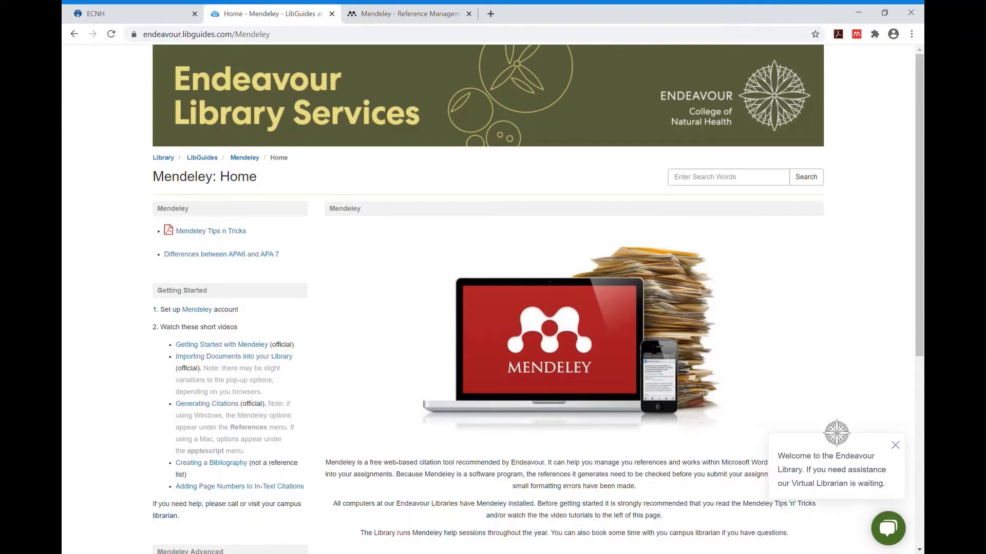
{"action": "left_click", "coordinate": [210, 231]}
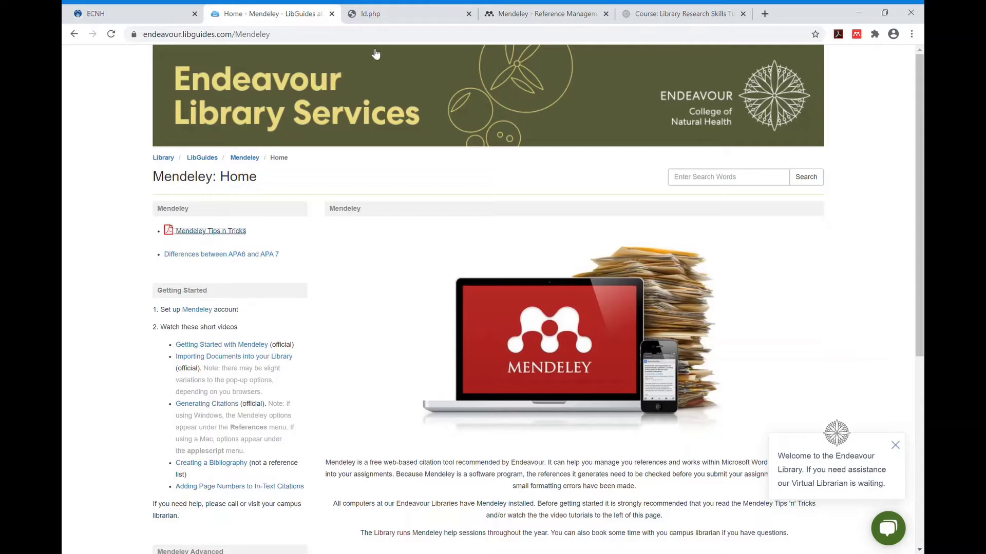
Step: Read the Mendeley Tips n Tricks PDF, then the Library FAQs course page
{"action": "left_click", "coordinate": [394, 14]}
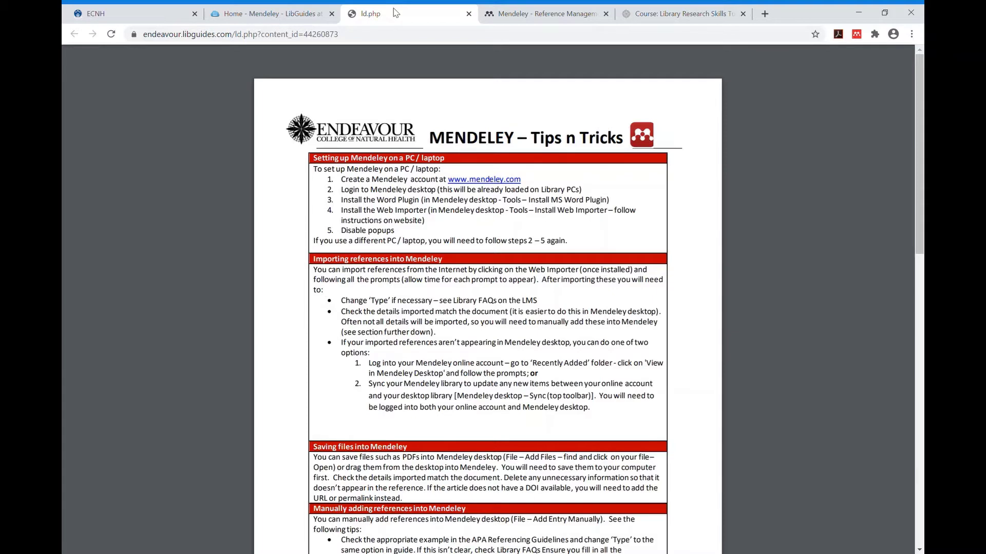
{"action": "left_click", "coordinate": [630, 12]}
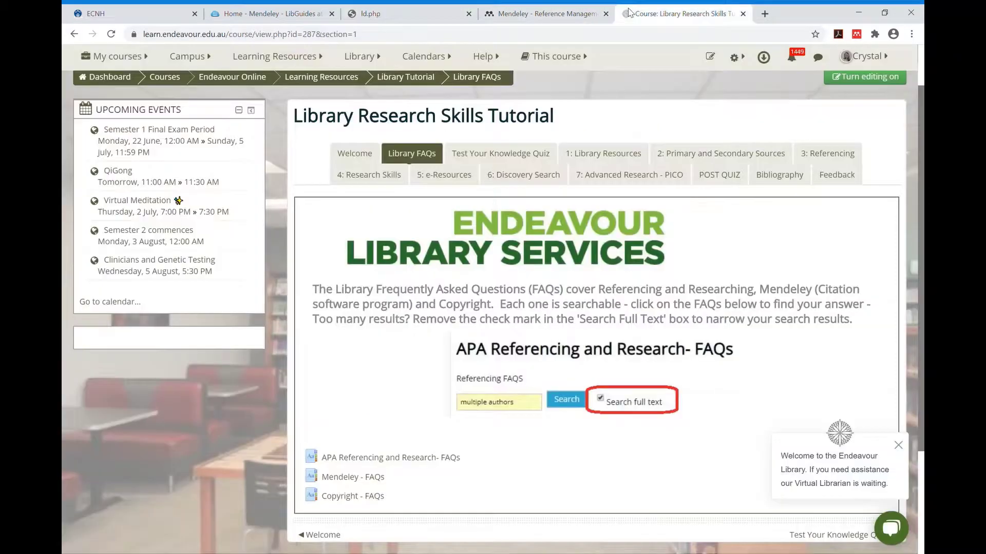
{"action": "mouse_move", "coordinate": [377, 56]}
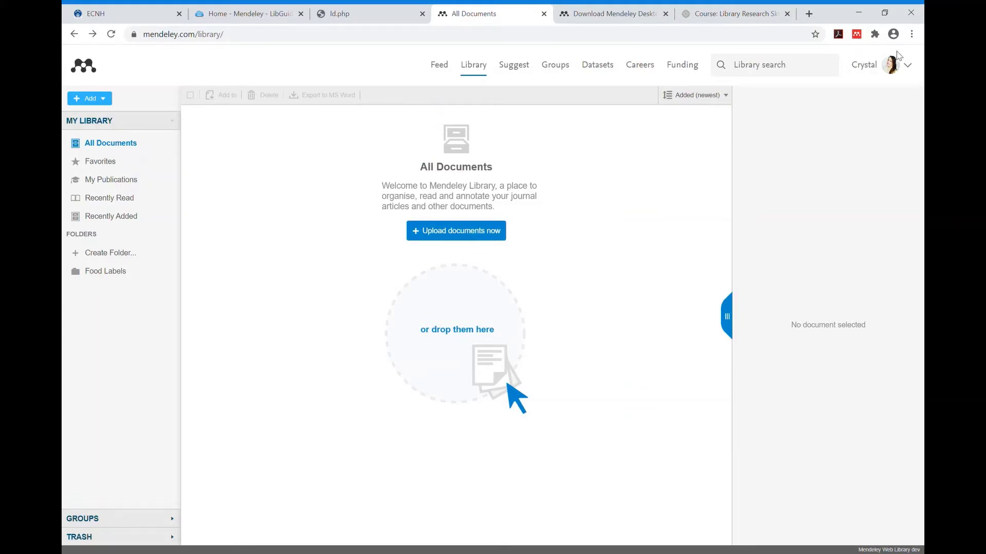
Step: Go from the account menu to the Download Mendeley Desktop for Windows page
{"action": "left_click", "coordinate": [907, 67]}
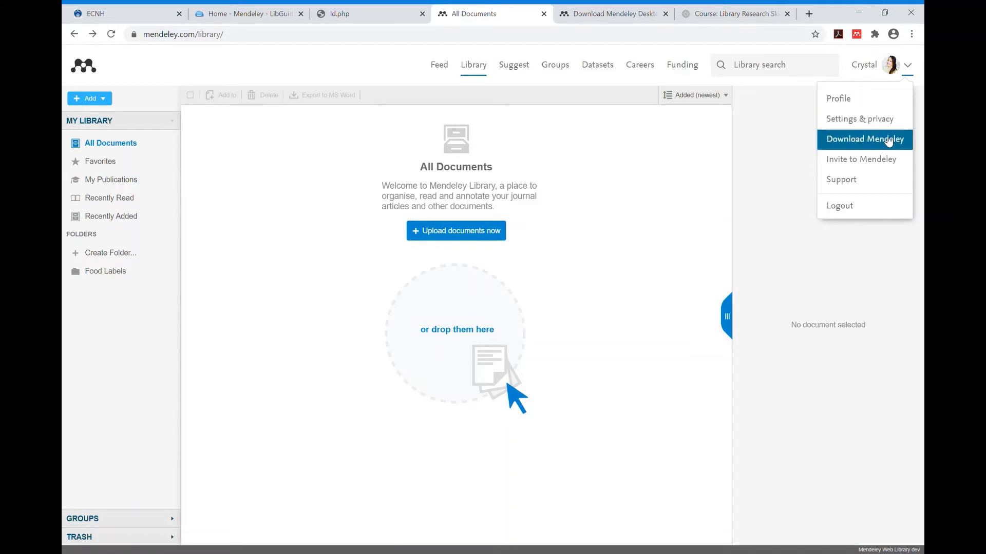
{"action": "left_click", "coordinate": [627, 15]}
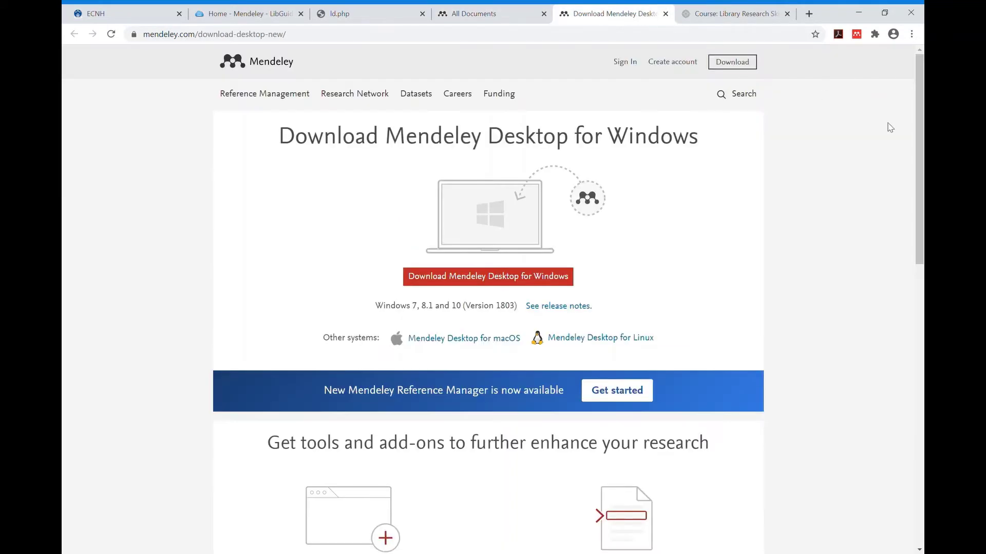
{"action": "left_click_drag", "start_coordinate": [916, 128], "coordinate": [917, 202]}
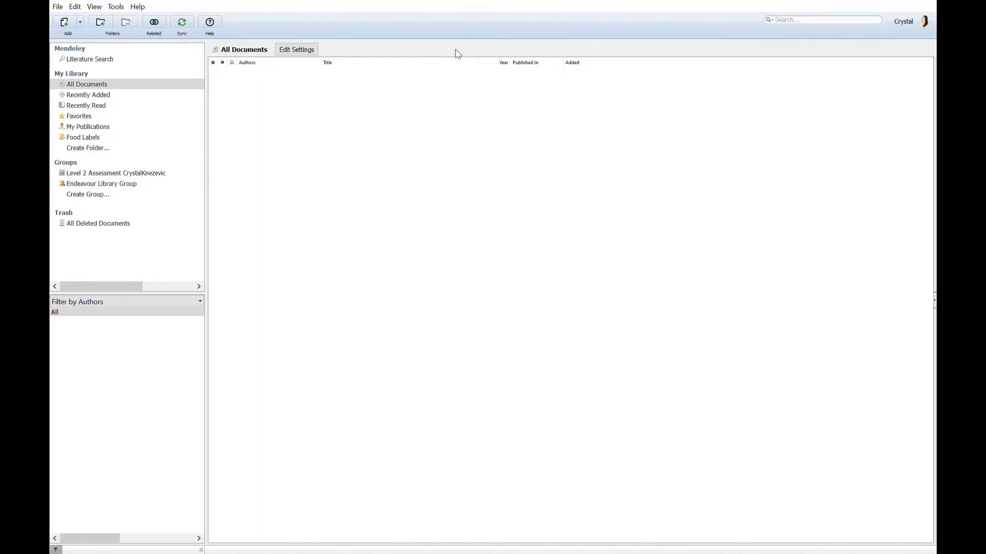
Step: Add references to the library, including a manually entered 2020 APA publication manual
{"action": "left_click", "coordinate": [80, 22]}
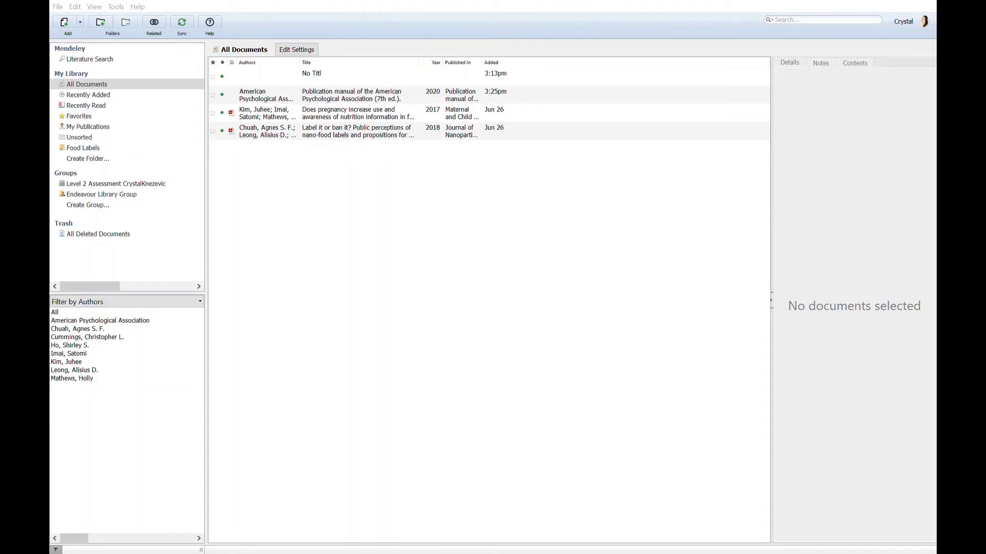
Step: Refresh the Chuah nano-food labels paper's details using its DOI lookup
{"action": "left_click", "coordinate": [394, 136]}
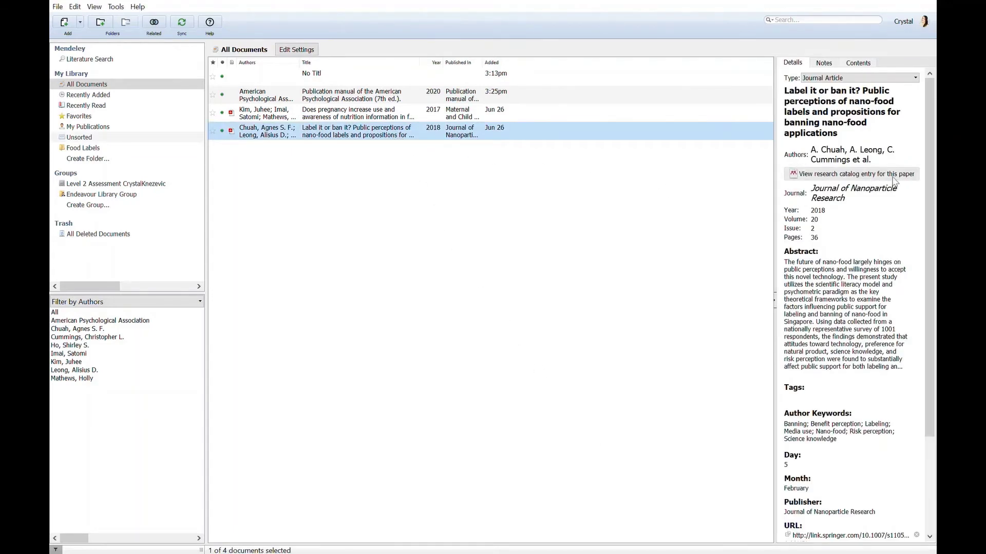
{"action": "scroll", "coordinate": [919, 269], "scroll_direction": "down", "scroll_amount": 5}
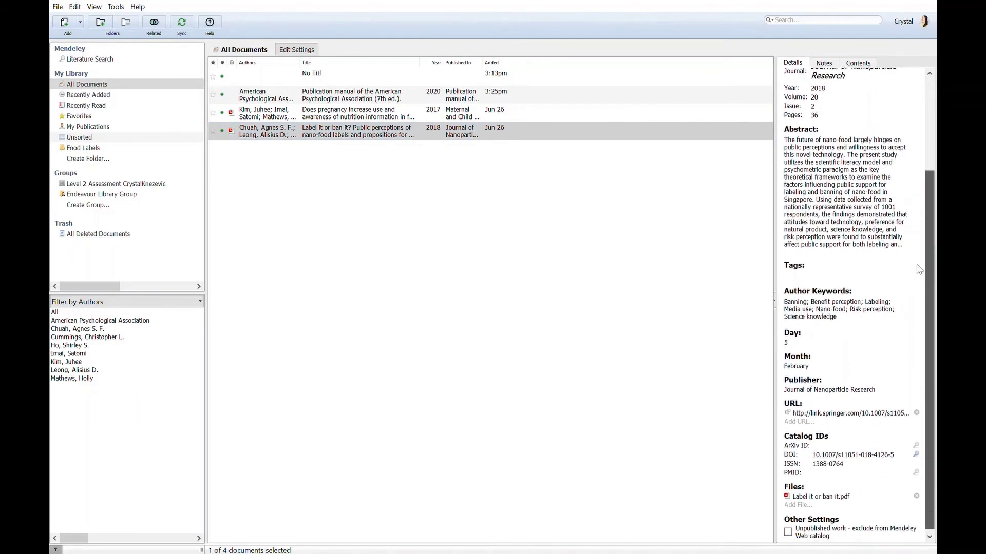
{"action": "scroll", "coordinate": [919, 269], "scroll_direction": "down", "scroll_amount": 1}
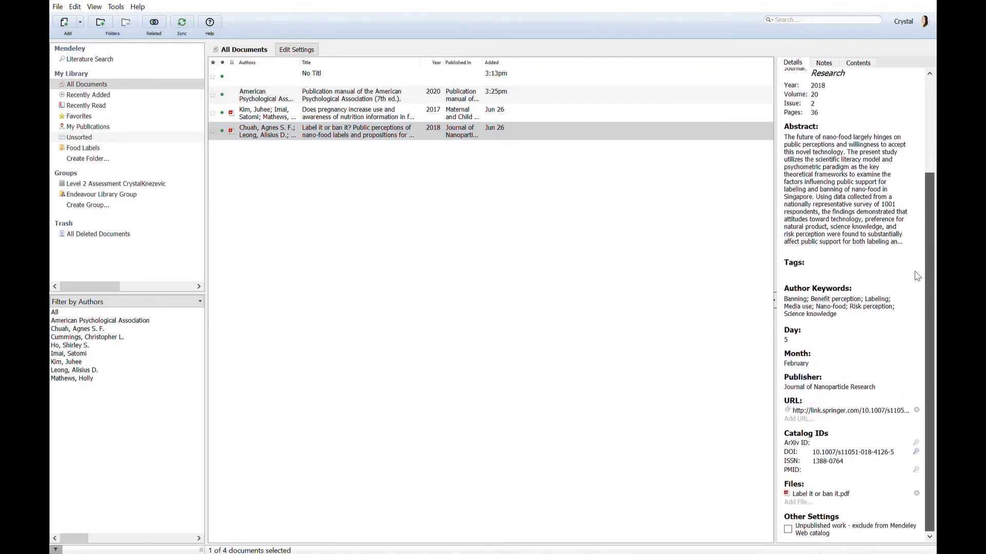
{"action": "left_click", "coordinate": [916, 452]}
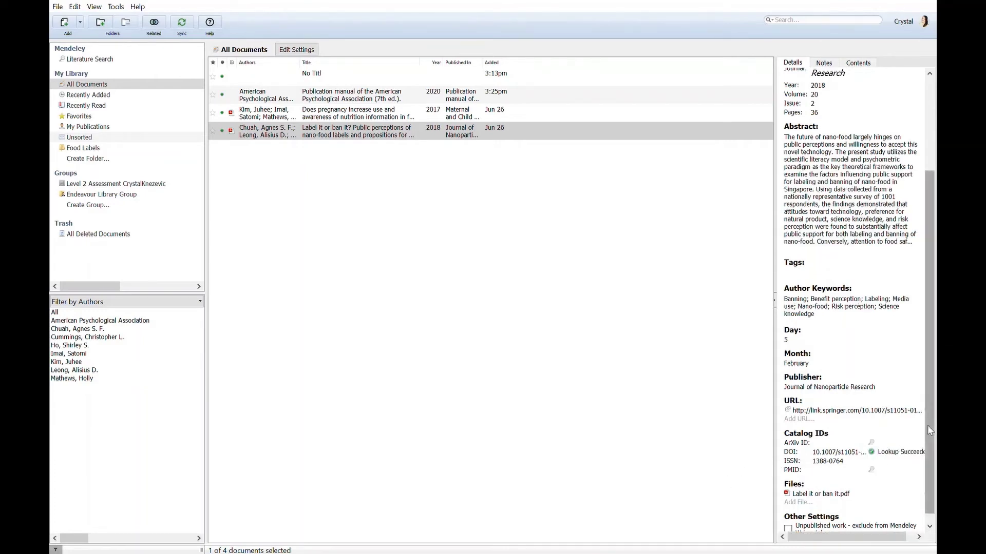
{"action": "left_click_drag", "start_coordinate": [927, 425], "coordinate": [927, 331]}
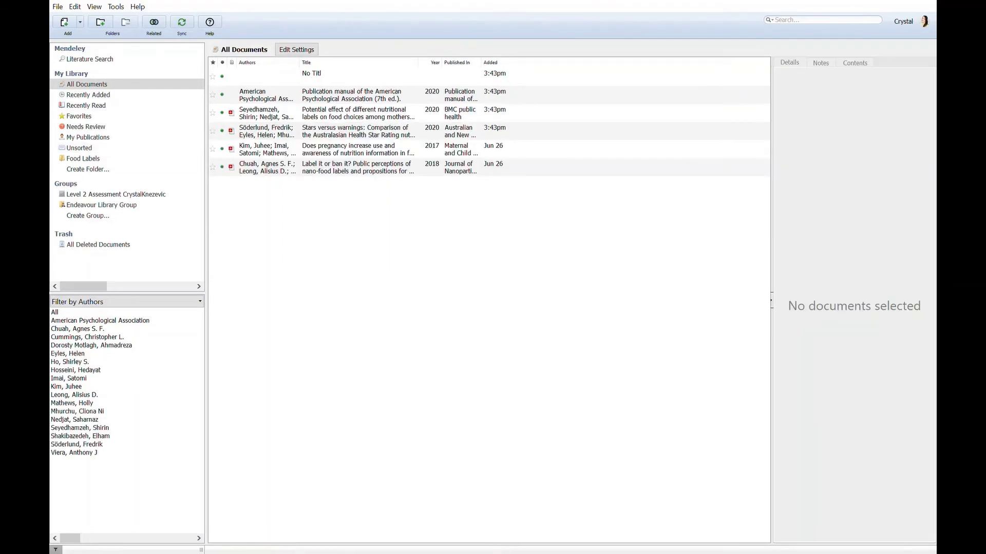
Step: Create a new library folder, then bring up the getting-started help guides
{"action": "left_click", "coordinate": [100, 25]}
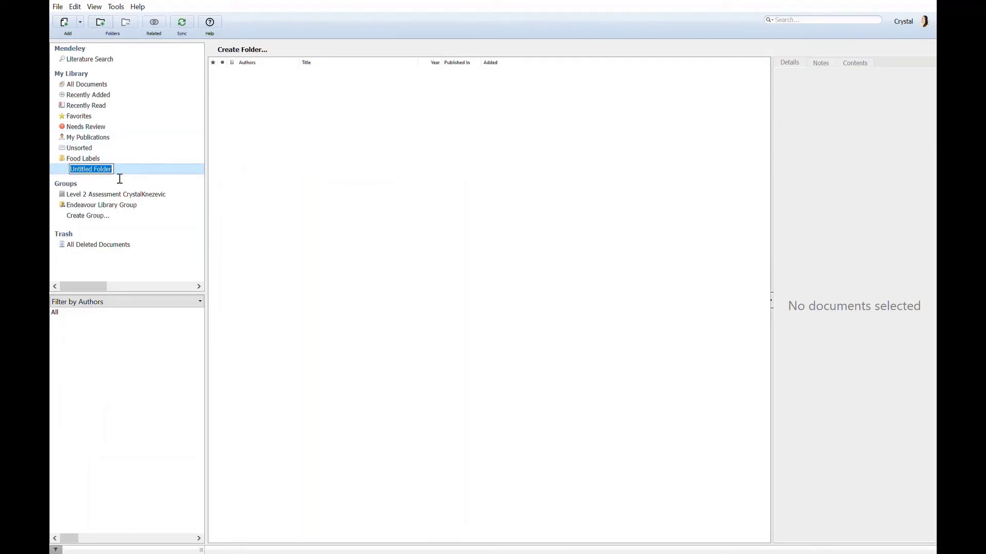
{"action": "left_click", "coordinate": [209, 22]}
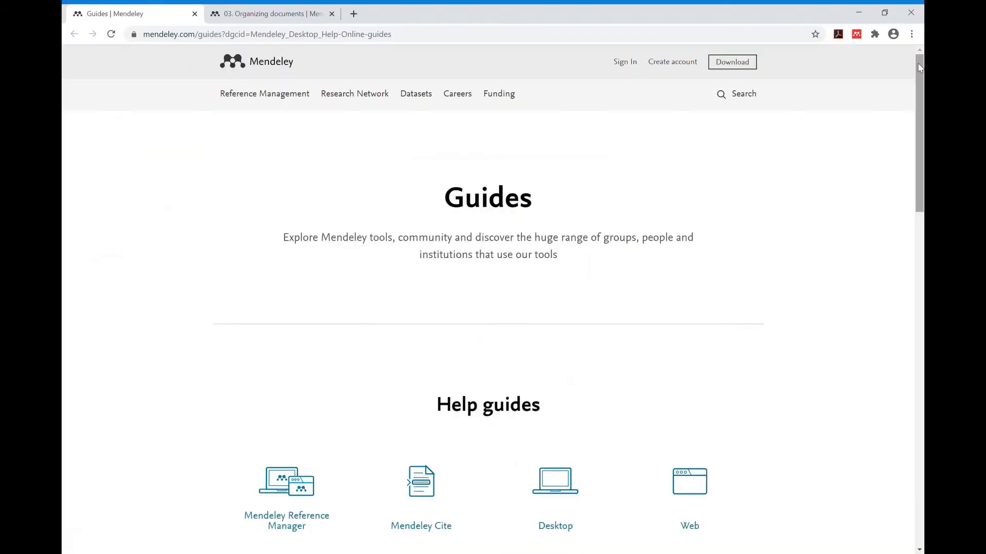
{"action": "left_click_drag", "start_coordinate": [917, 63], "coordinate": [913, 149]}
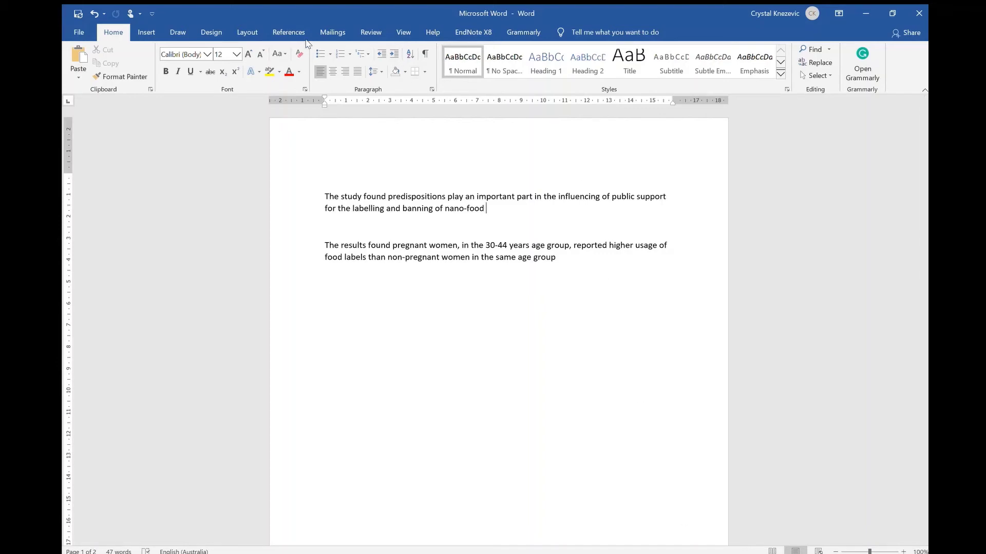
Step: Insert Mendeley APA citations (Chuah et al., 2018) and (Kim et al., 2017), searching 'labe'
{"action": "left_click", "coordinate": [287, 28]}
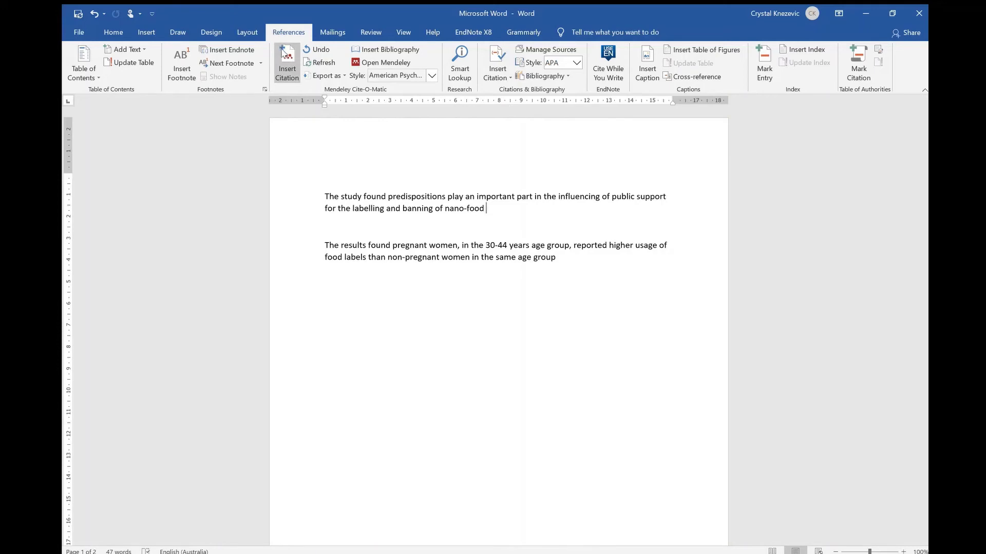
{"action": "left_click", "coordinate": [283, 53]}
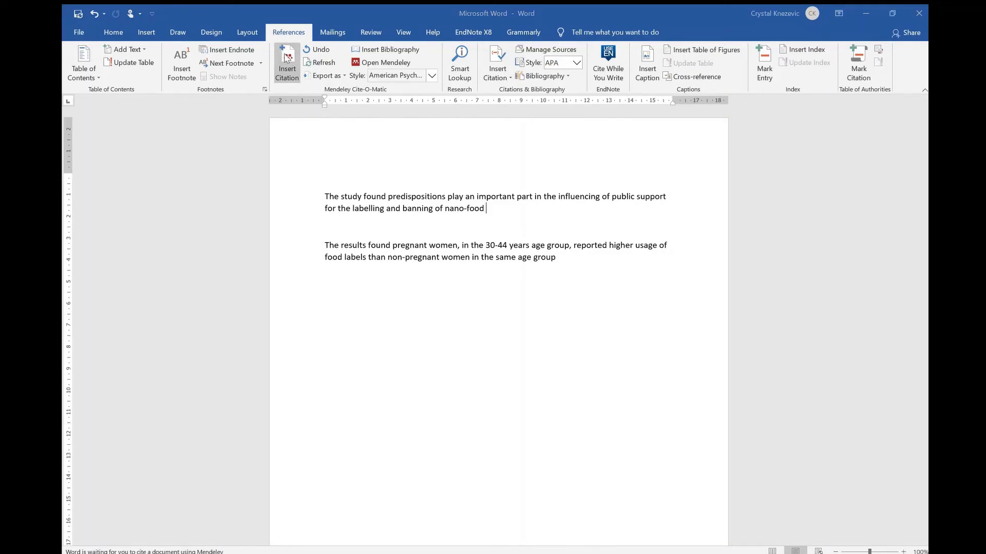
{"action": "type", "text": "labe"}
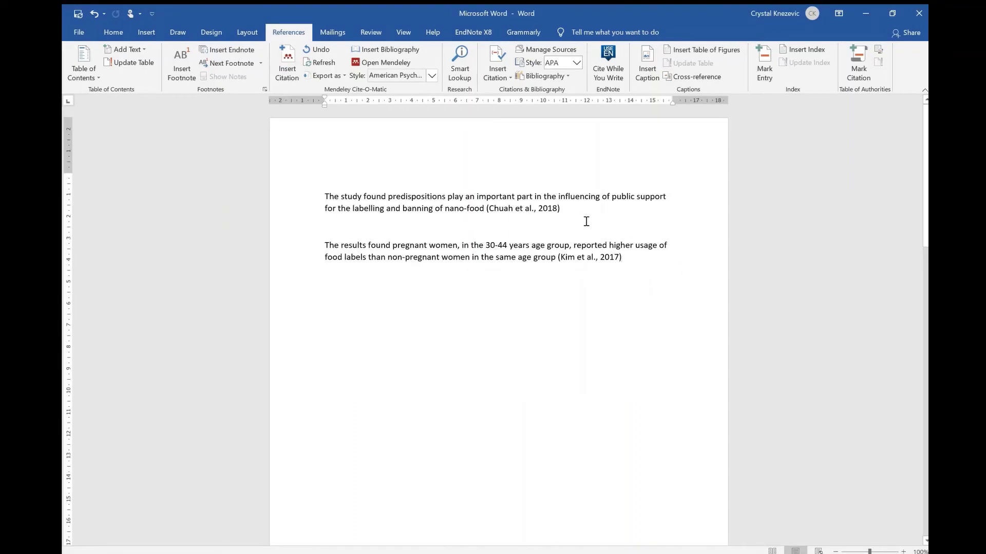
Step: End both cited sentences with full stops
{"action": "type", "text": "."}
{"action": "left_click", "coordinate": [626, 257]}
{"action": "type", "text": "."}
Step: Insert the APA bibliography below the References heading on page 2
{"action": "left_click_drag", "start_coordinate": [924, 221], "coordinate": [921, 299]}
{"action": "scroll", "coordinate": [673, 400], "scroll_direction": "down", "scroll_amount": 10}
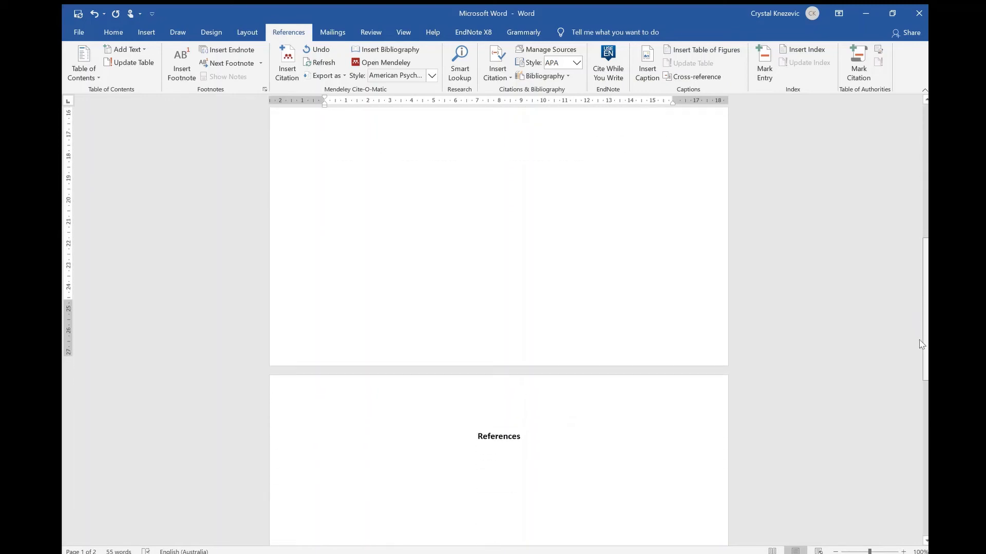
{"action": "left_click", "coordinate": [341, 237]}
{"action": "left_click", "coordinate": [381, 50]}
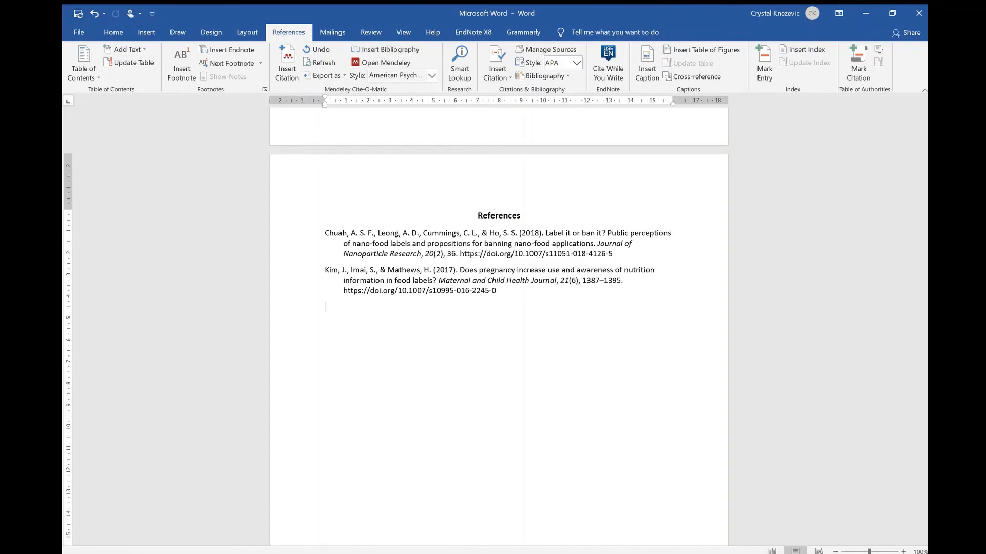
{"action": "key", "text": "alt+Tab"}
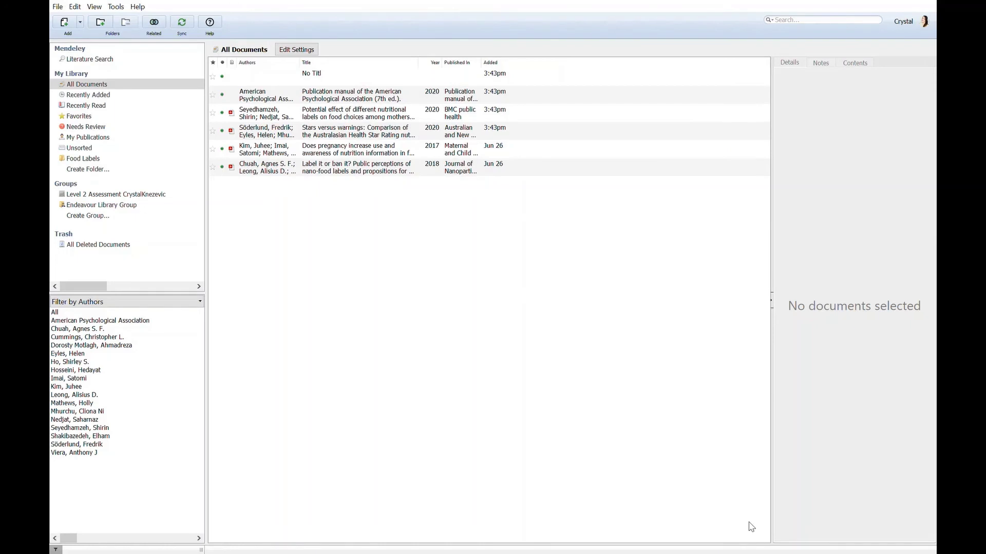
Step: Change the Chuah 2018 article's pages from 36 to 1-17 in its Details
{"action": "left_click", "coordinate": [472, 173]}
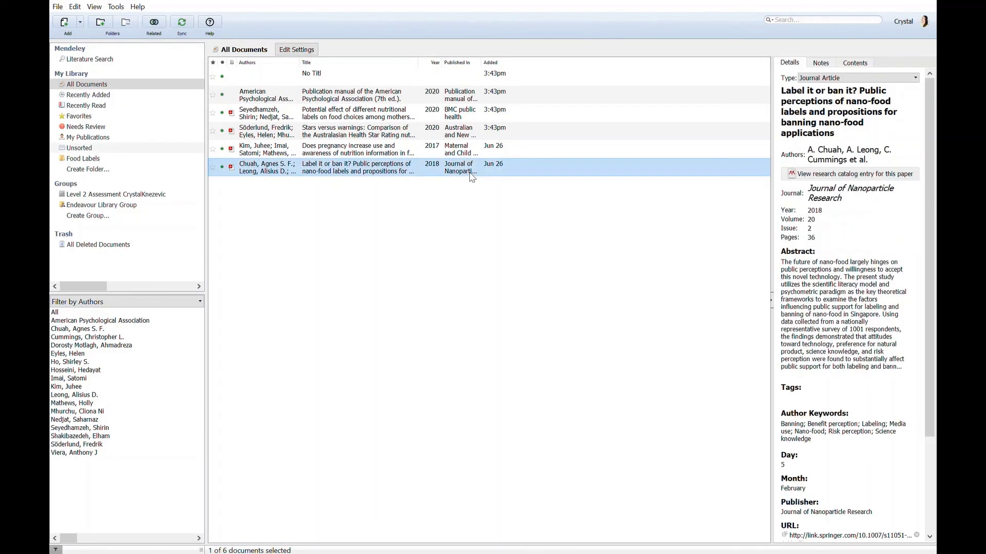
{"action": "left_click", "coordinate": [824, 241]}
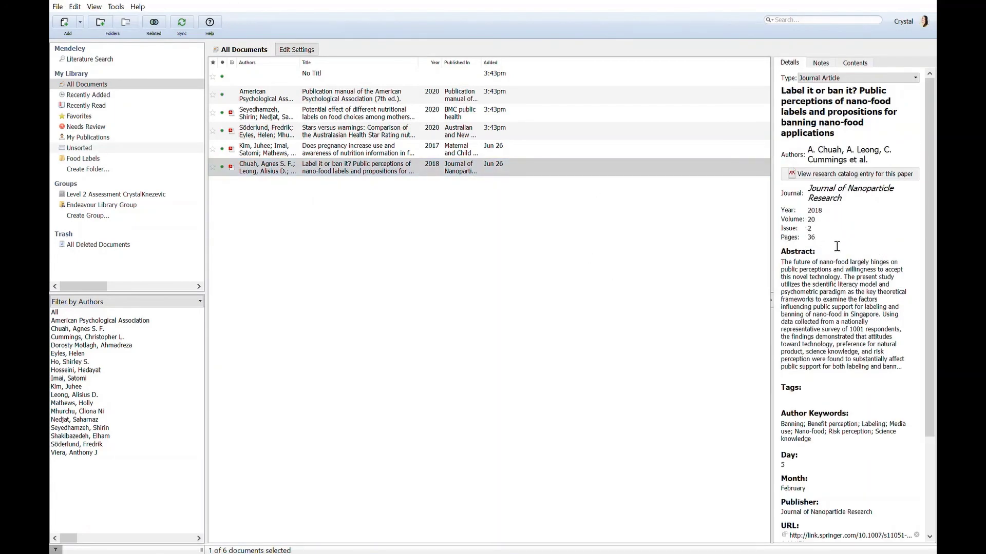
{"action": "key", "text": "BackSpace"}
{"action": "key", "text": "BackSpace"}
{"action": "type", "text": "1-17"}
{"action": "key", "text": "alt+Tab"}
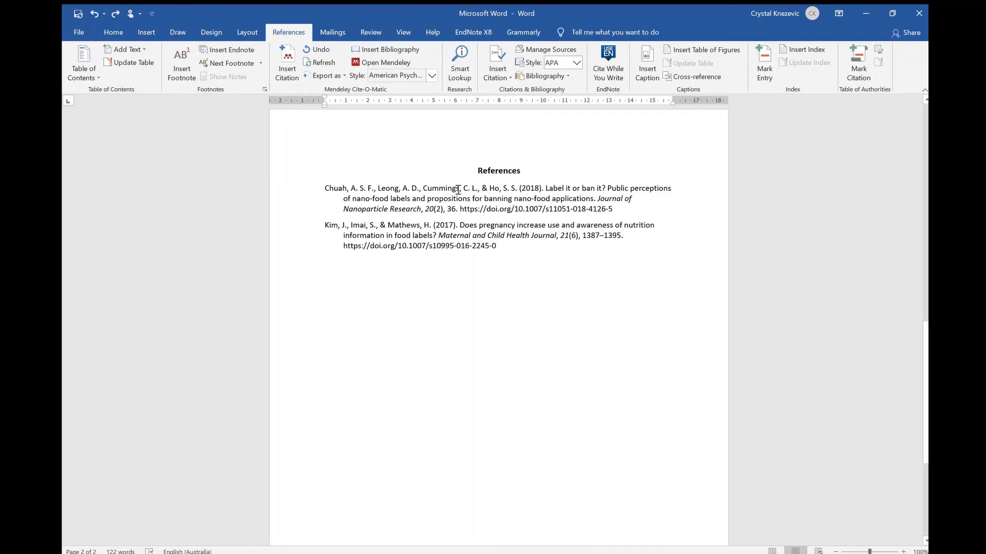
Step: Refresh citations and add ', p. 6' to the Chuah et al., 2018 citation
{"action": "left_click", "coordinate": [306, 61]}
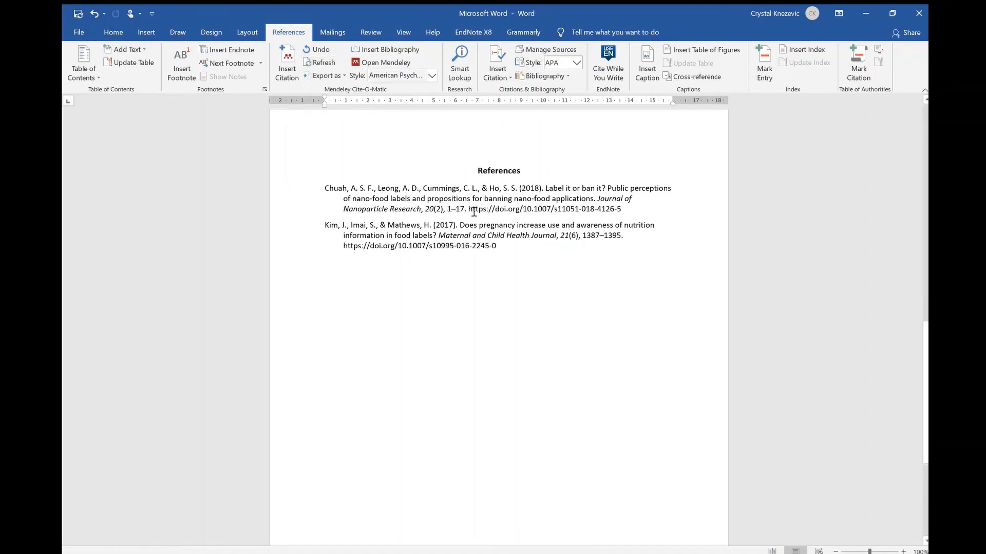
{"action": "scroll", "coordinate": [572, 304], "scroll_direction": "up", "scroll_amount": 15}
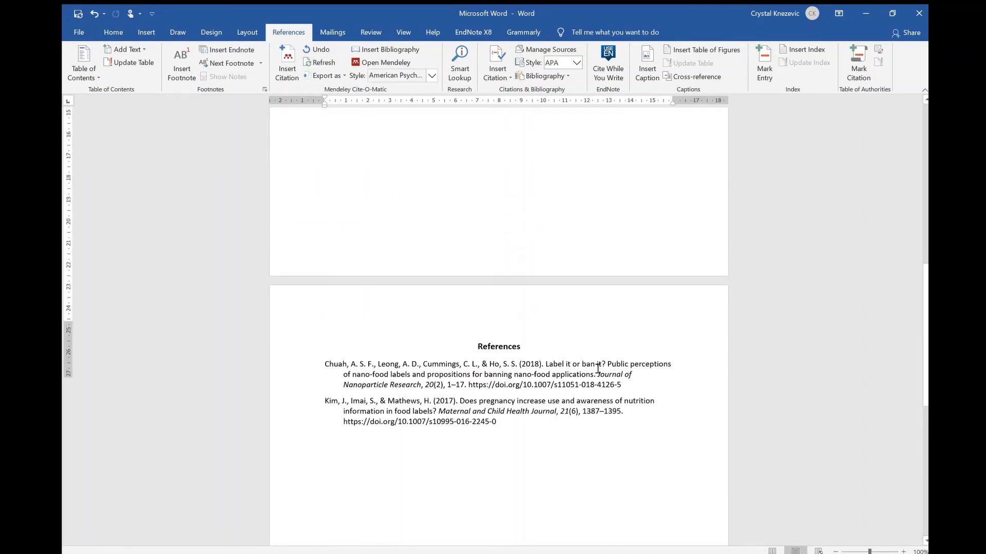
{"action": "left_click", "coordinate": [559, 210]}
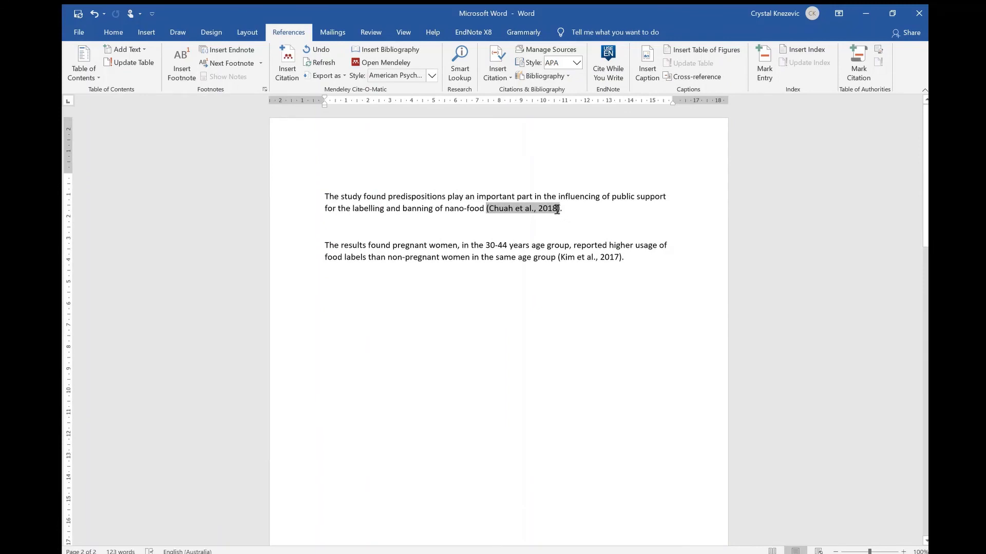
{"action": "type", "text": ", p. 6"}
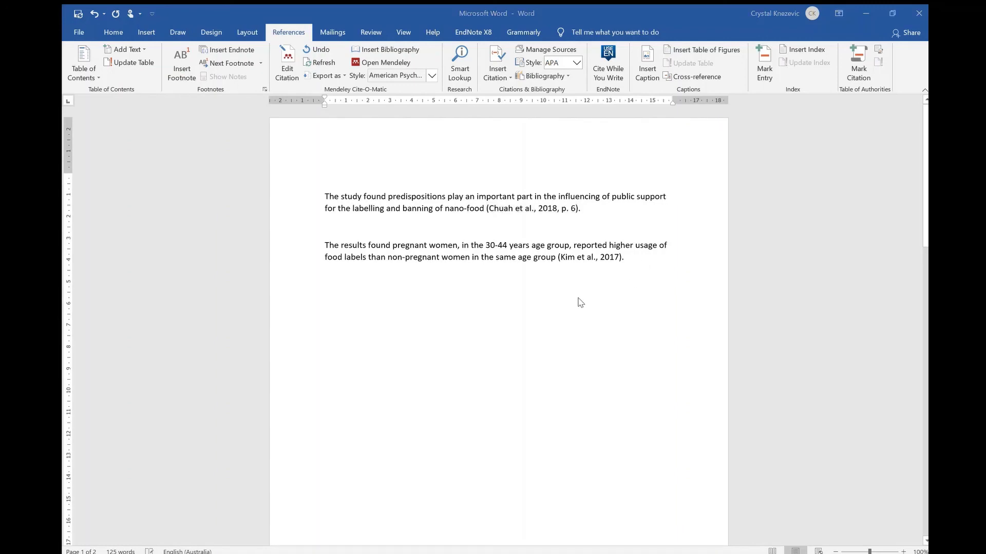
{"action": "left_click", "coordinate": [572, 314]}
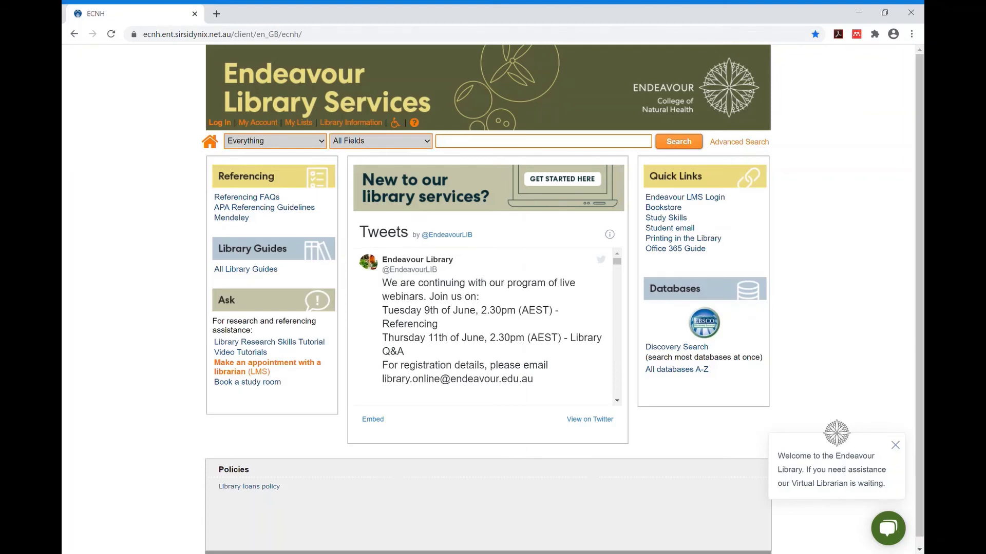
Step: Follow the librarian appointment (LMS) link to the Consultations 2020 Brisbane campus booking information
{"action": "left_click", "coordinate": [277, 369]}
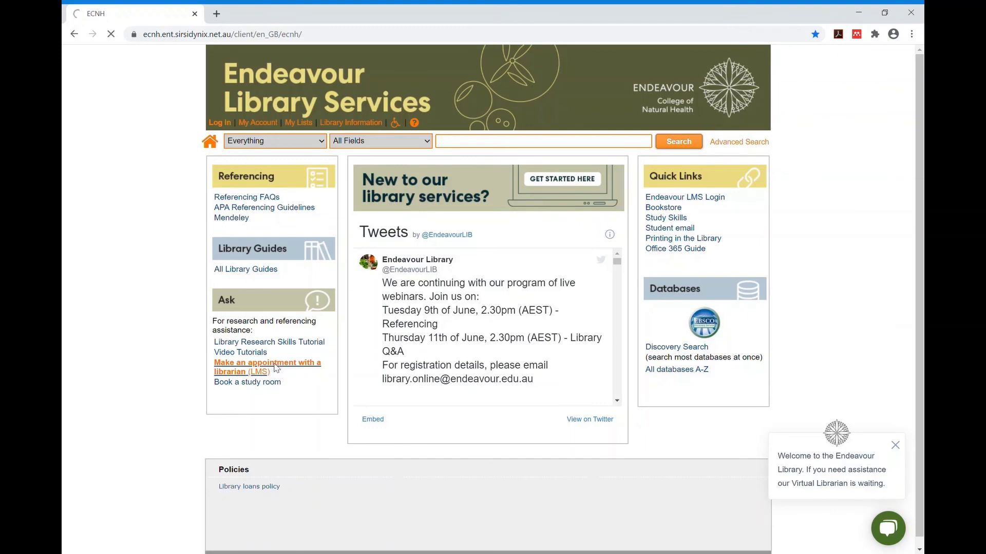
{"action": "scroll", "coordinate": [417, 449], "scroll_direction": "down", "scroll_amount": 2}
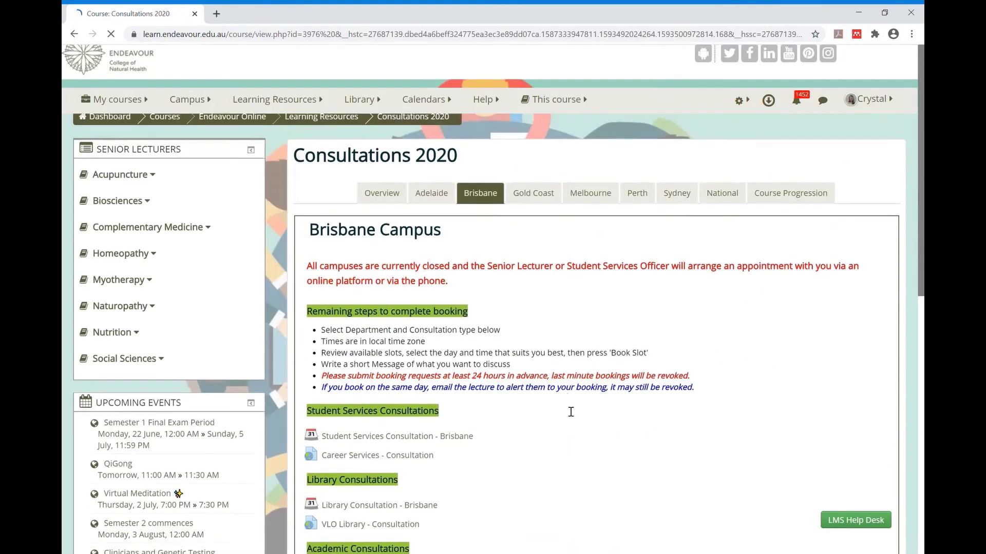